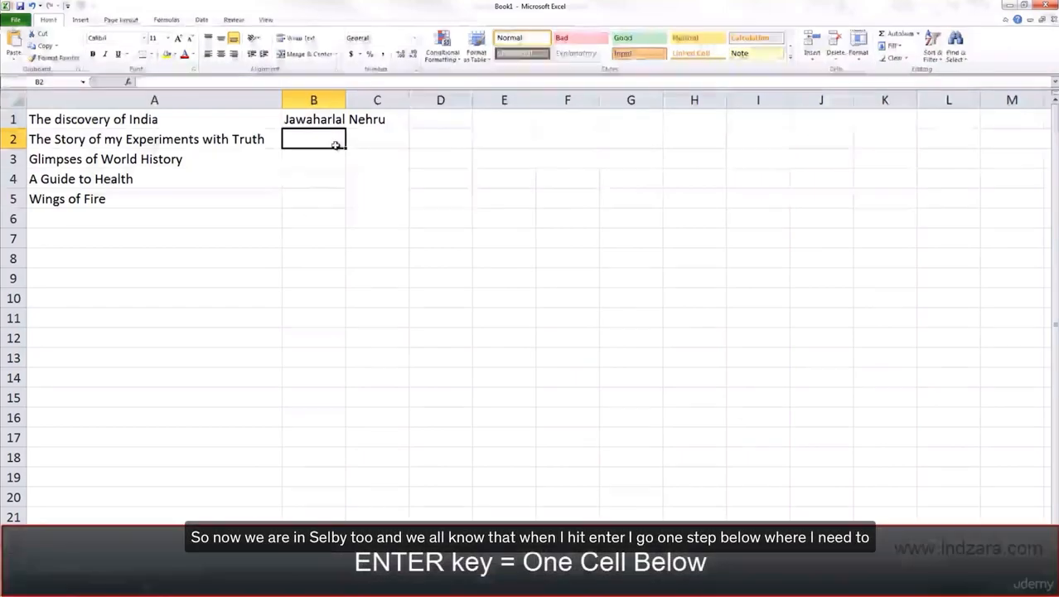
# Step: Move the active cell one at a time from B2 through B3, C3 and D3, back through B3 and B2, then down to B4
pyautogui.press('Return')
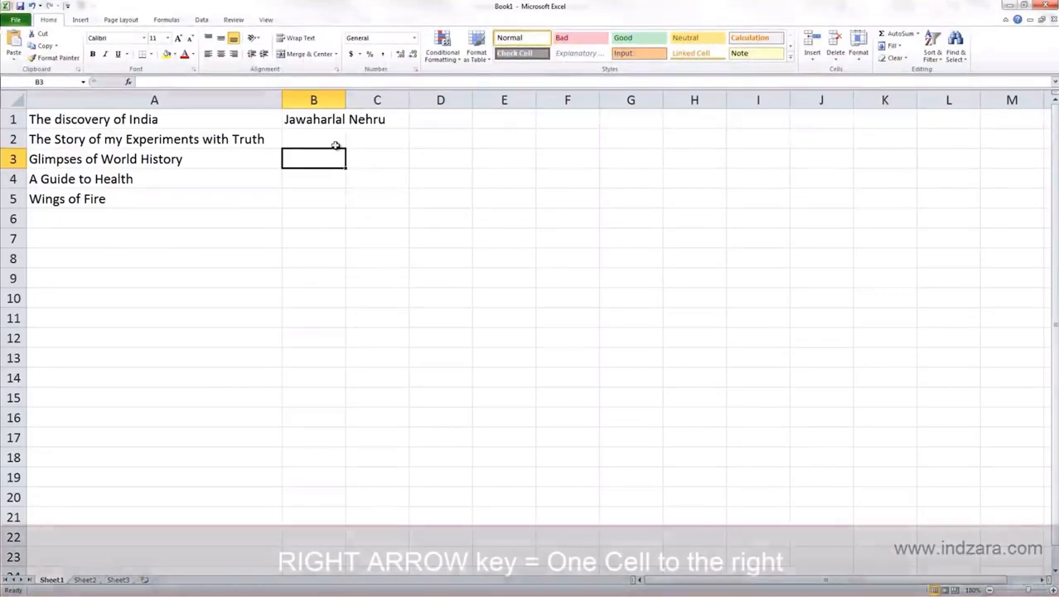
pyautogui.press('Right')
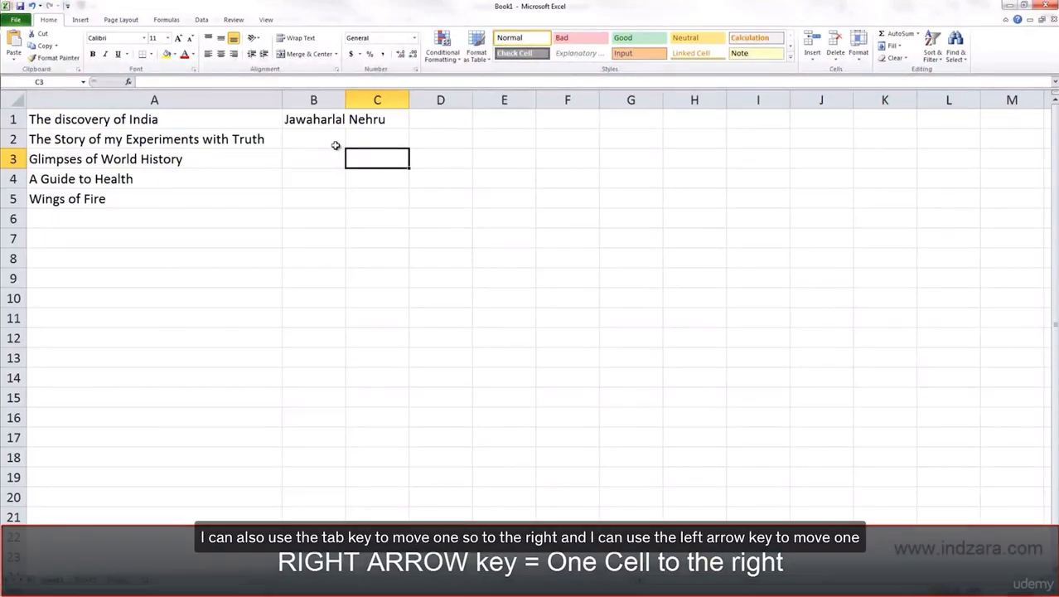
pyautogui.press('Tab')
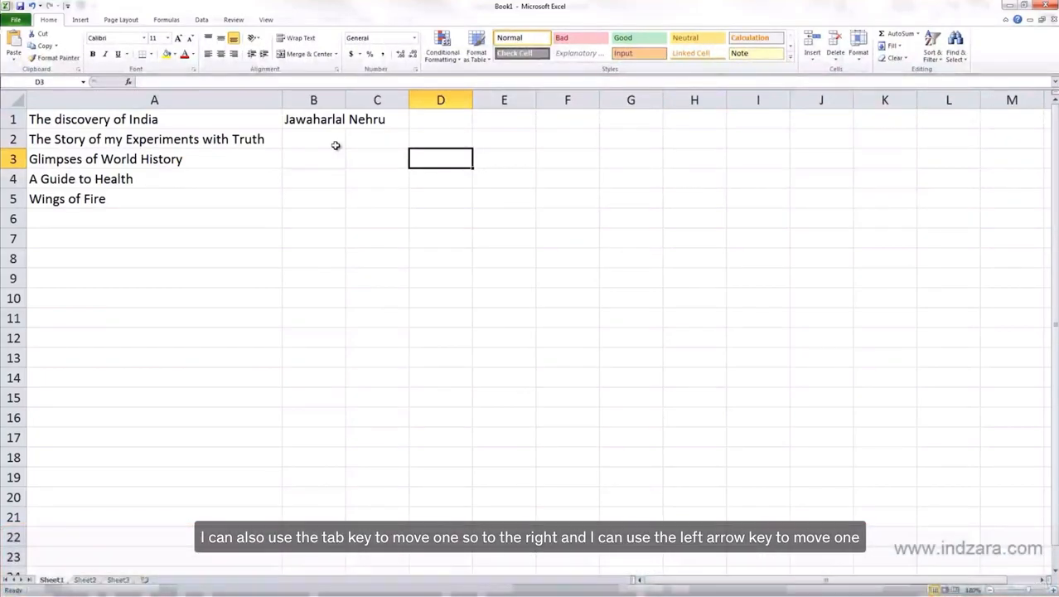
pyautogui.press('Left')
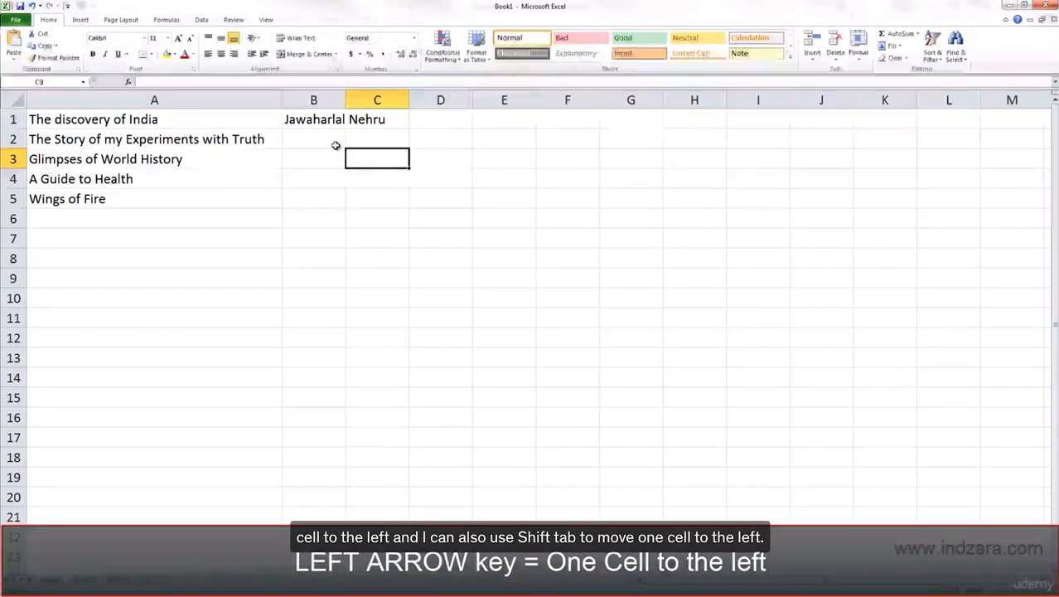
pyautogui.hotkey('shift', 'Tab')
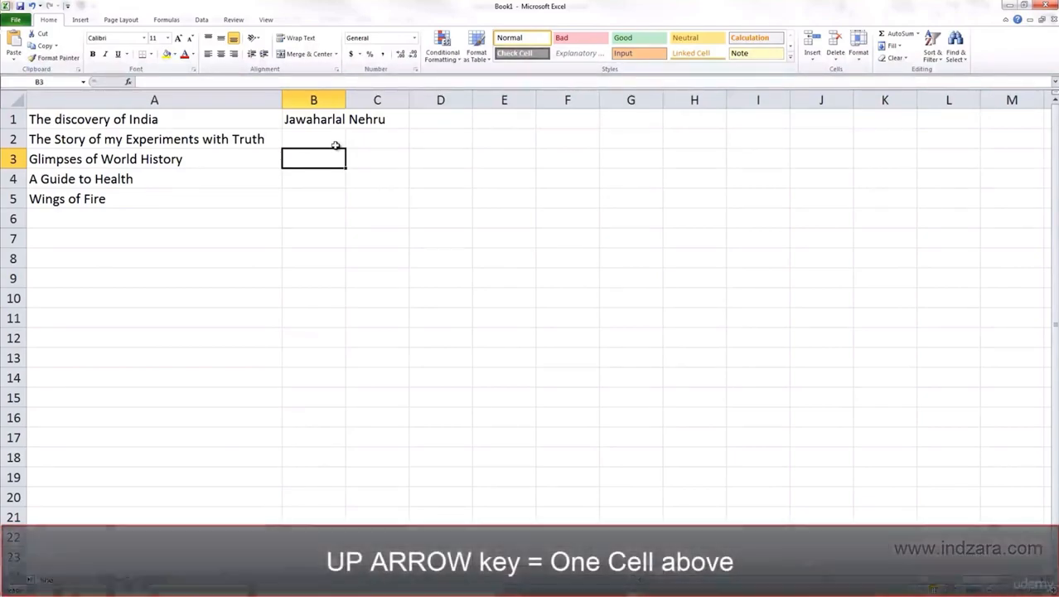
pyautogui.press('Up')
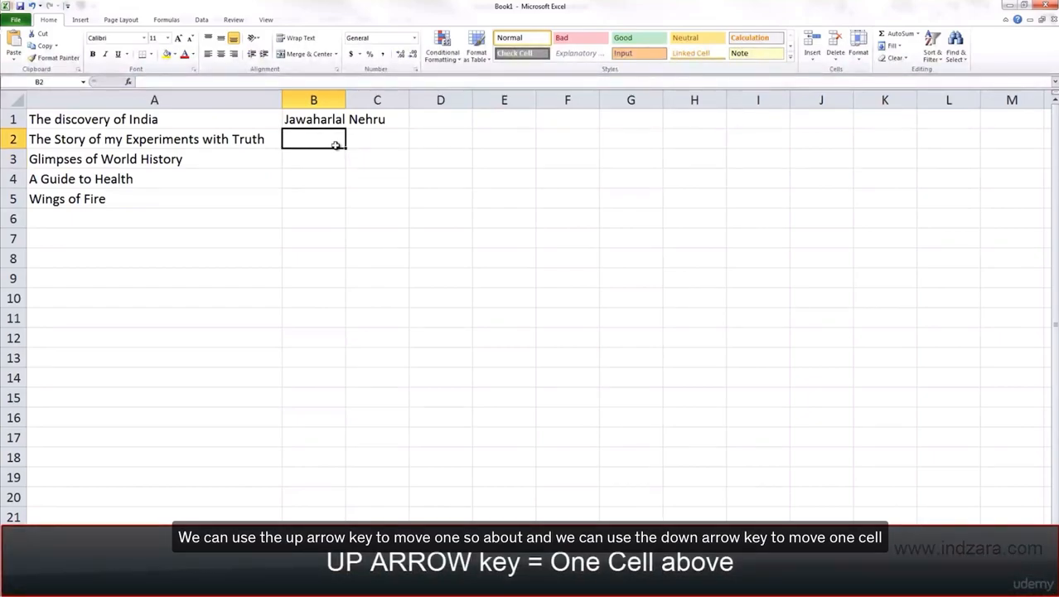
pyautogui.press('Down')
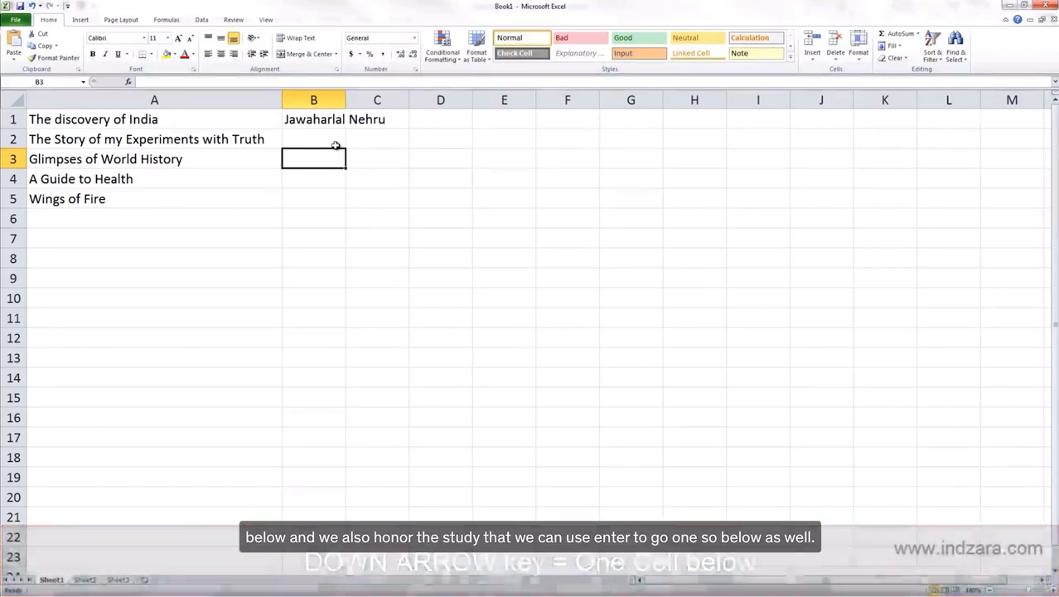
pyautogui.press('Return')
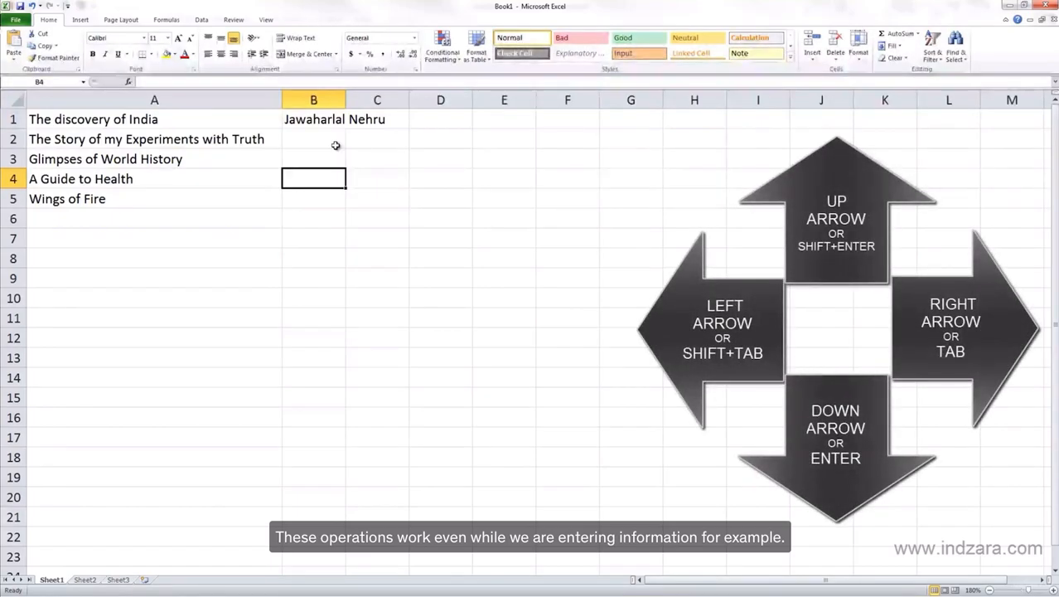
# Step: Enter the author Mahatma Gandhi in cell B2 and move on to cell C2
pyautogui.press('Up')
pyautogui.press('Up')
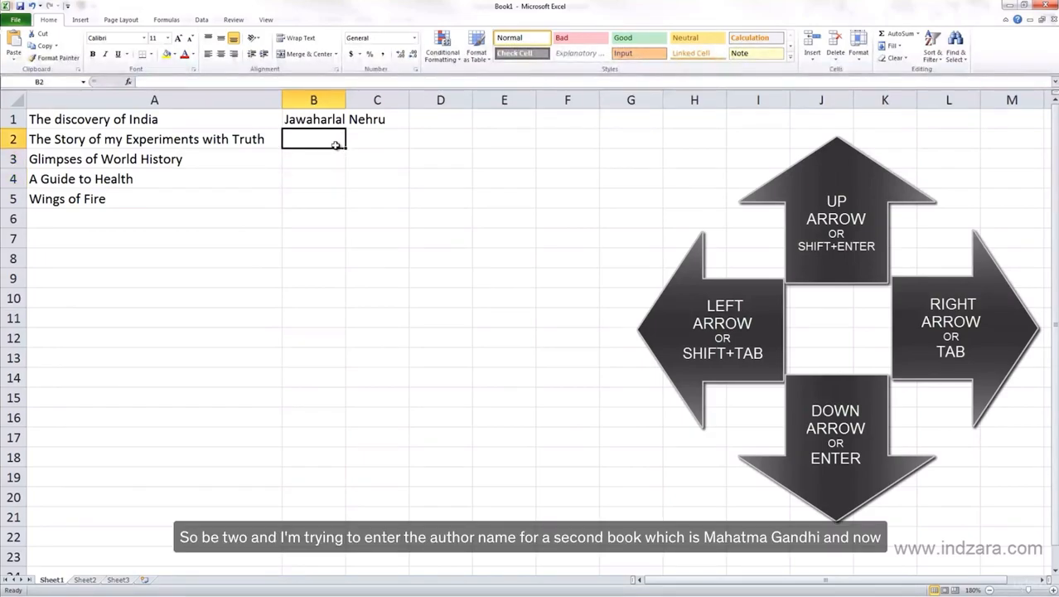
pyautogui.write('Mahatma')
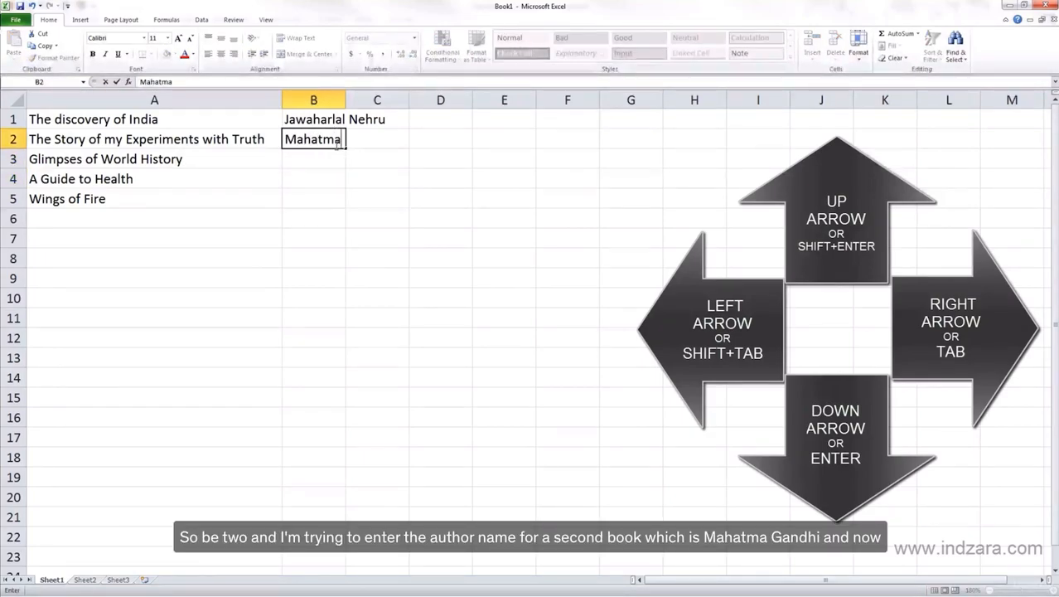
pyautogui.write(' Gandhi')
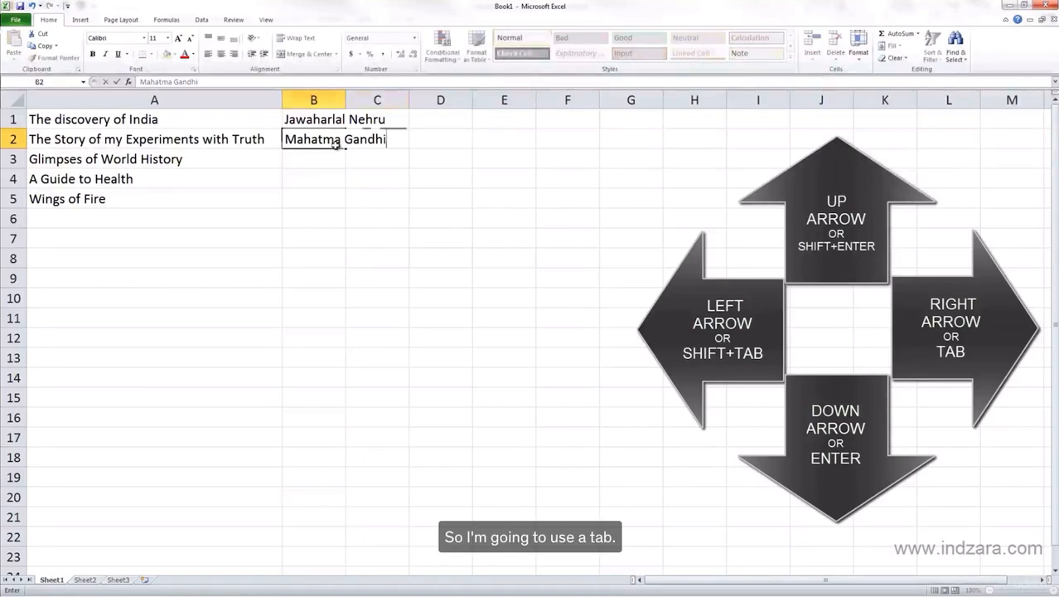
pyautogui.press('Tab')
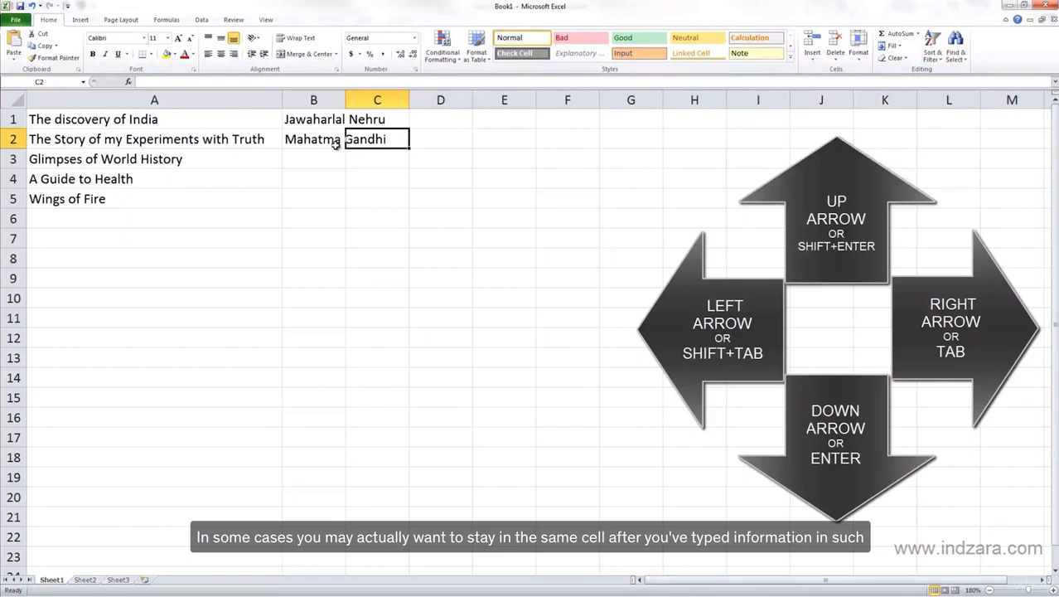
# Step: Re-enter Mahatma Gandhi in cell B2, keeping B2 as the active cell on commit
pyautogui.click(335, 144)
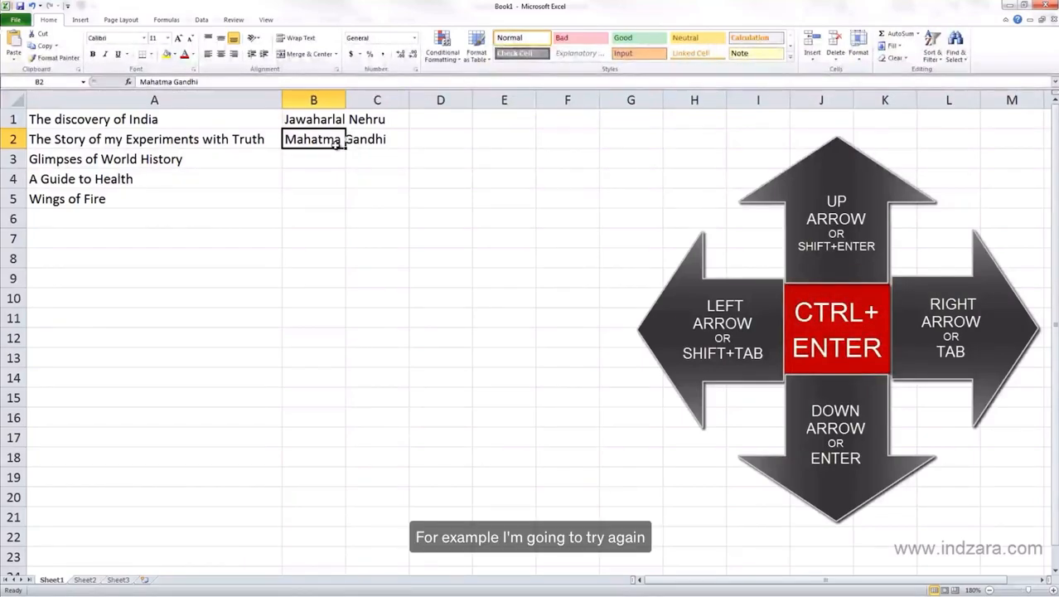
pyautogui.write('Mahatma ')
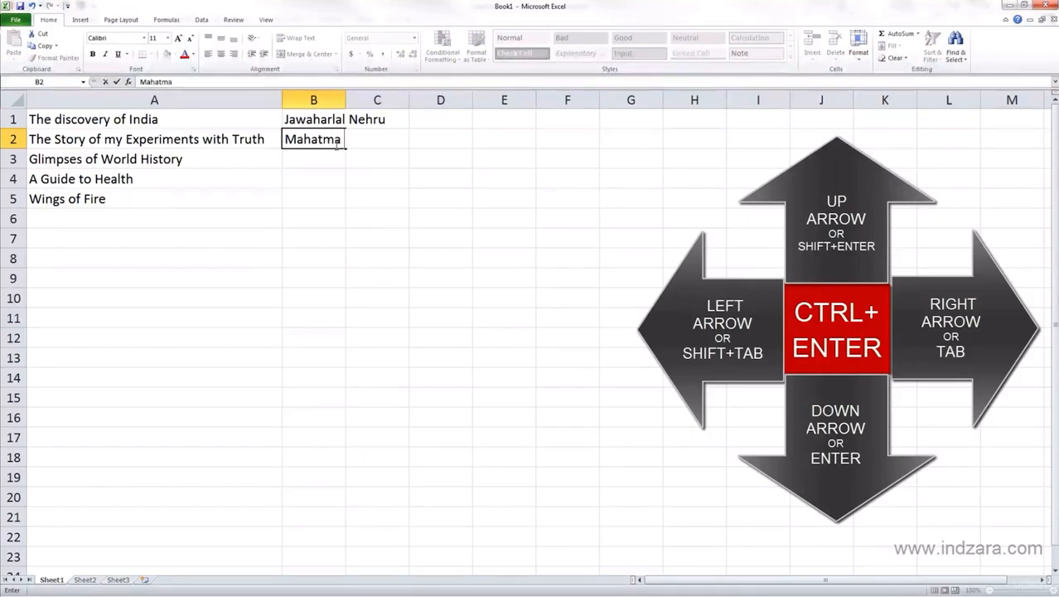
pyautogui.write('Gandhi')
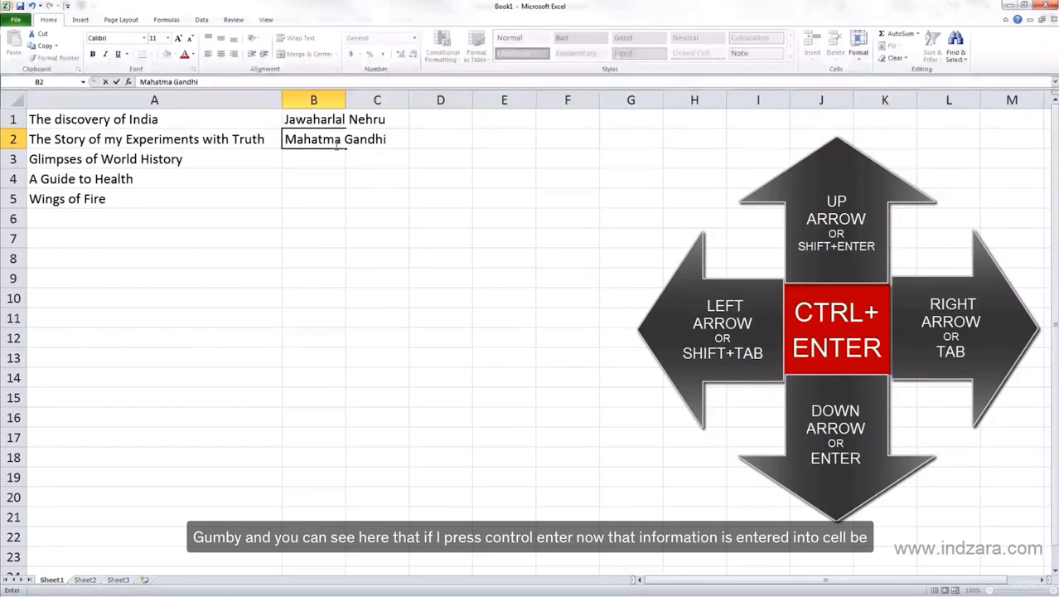
pyautogui.hotkey('ctrl', 'Return')
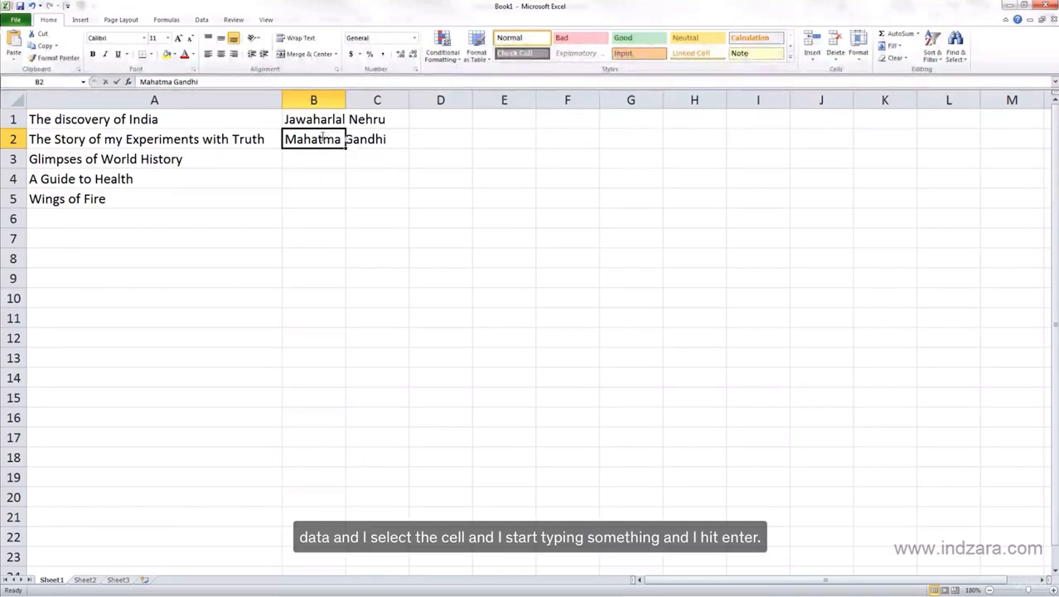
# Step: Overwrite the content of cell B2 with Mahatma and move down to B3
pyautogui.write('Maha')
pyautogui.press('BackSpace')
pyautogui.write('hatma')
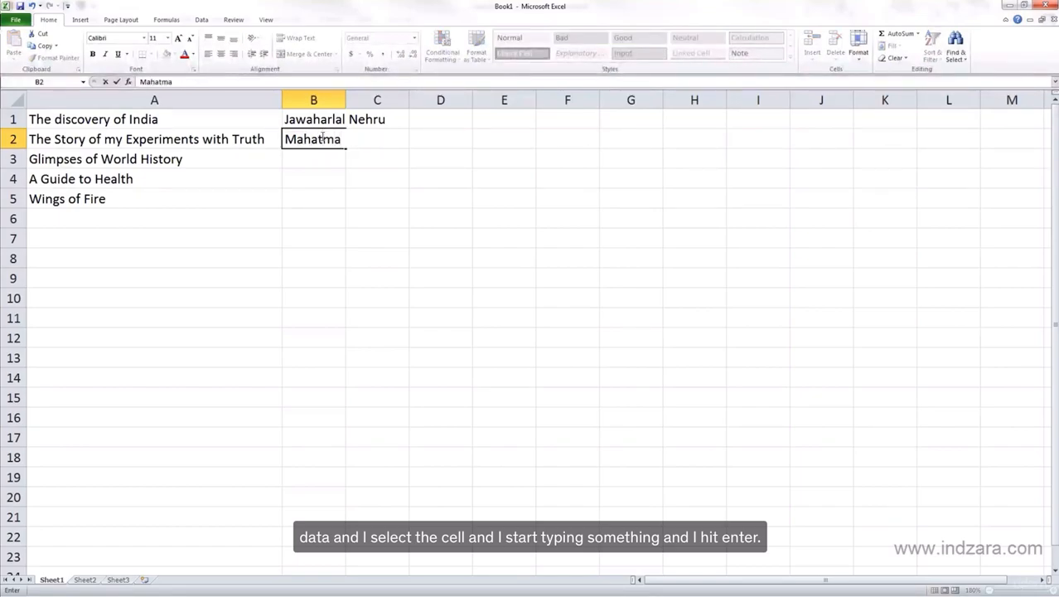
pyautogui.press('Return')
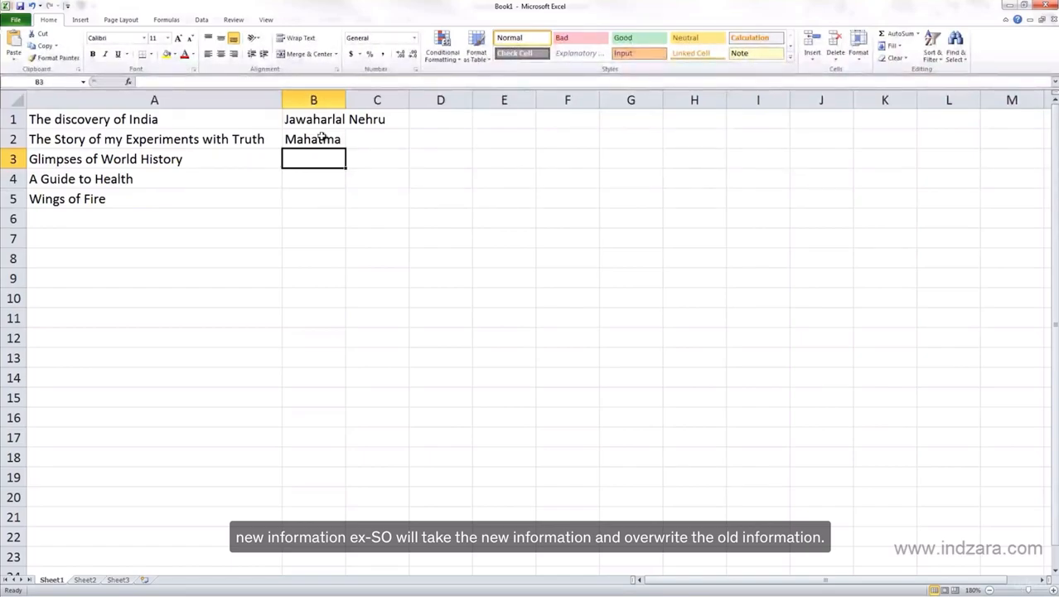
# Step: Replace the content of cell B2 with the full author name Mahatma Gandhi and move down to B3
pyautogui.doubleClick(321, 138)
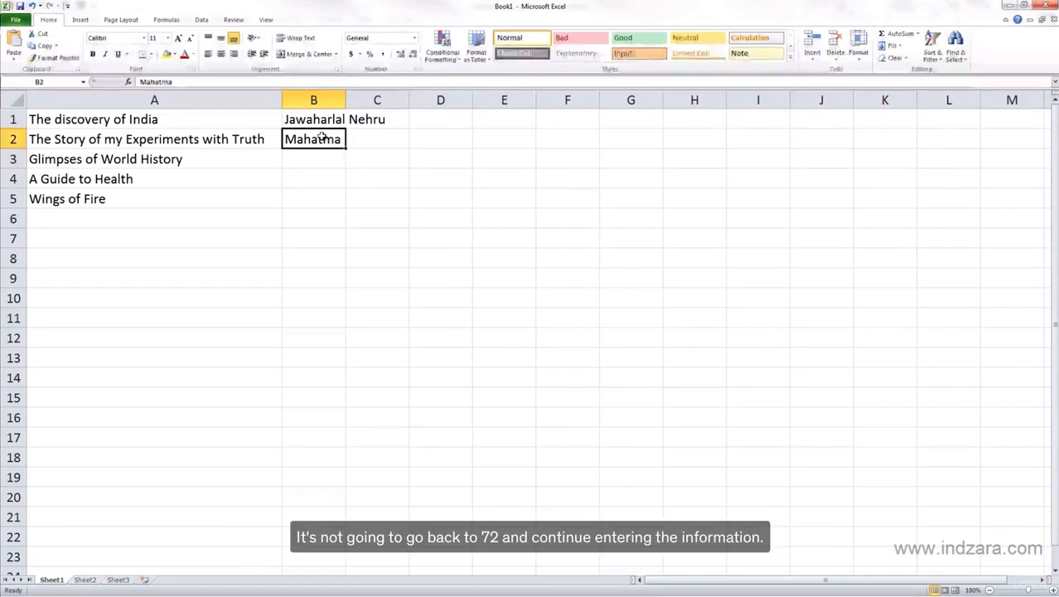
pyautogui.write('Mahatma Gandhi')
pyautogui.press('Return')
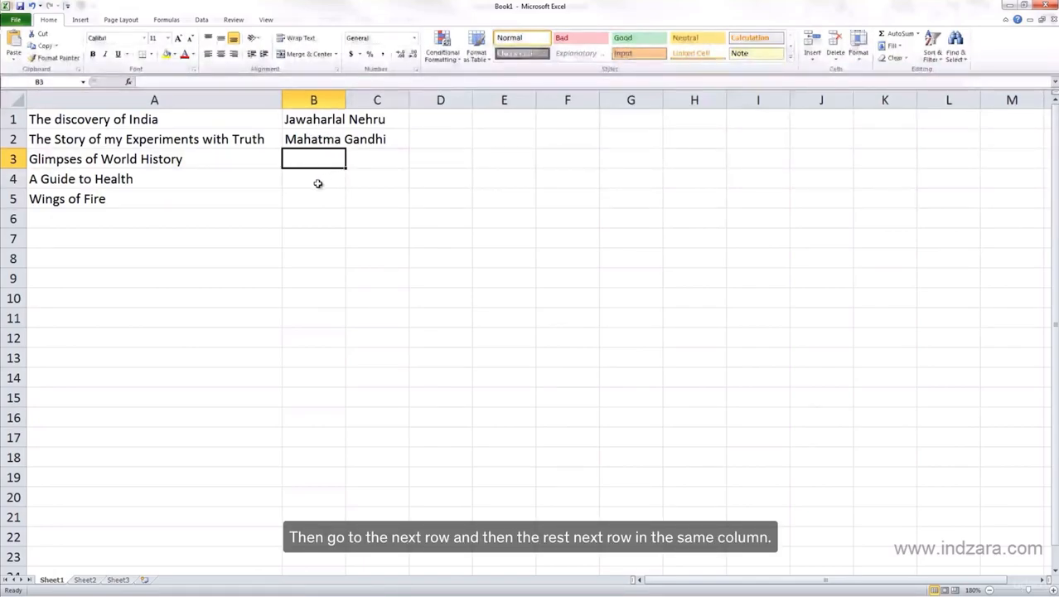
# Step: Return to cell B2 and move down the same column to B3 without changing any content
pyautogui.doubleClick(317, 156)
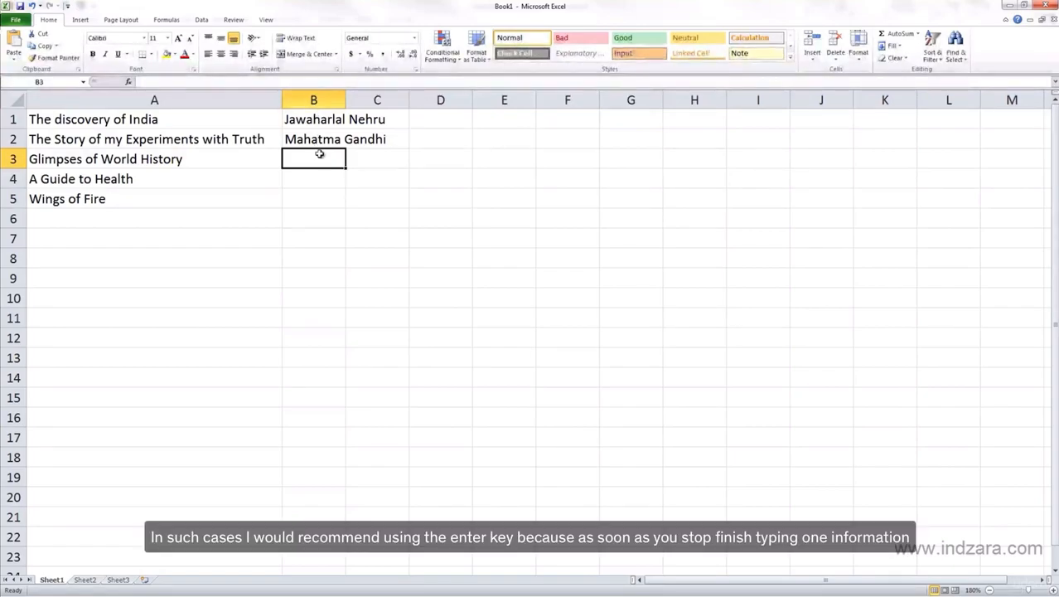
pyautogui.click(321, 141)
pyautogui.doubleClick(320, 141)
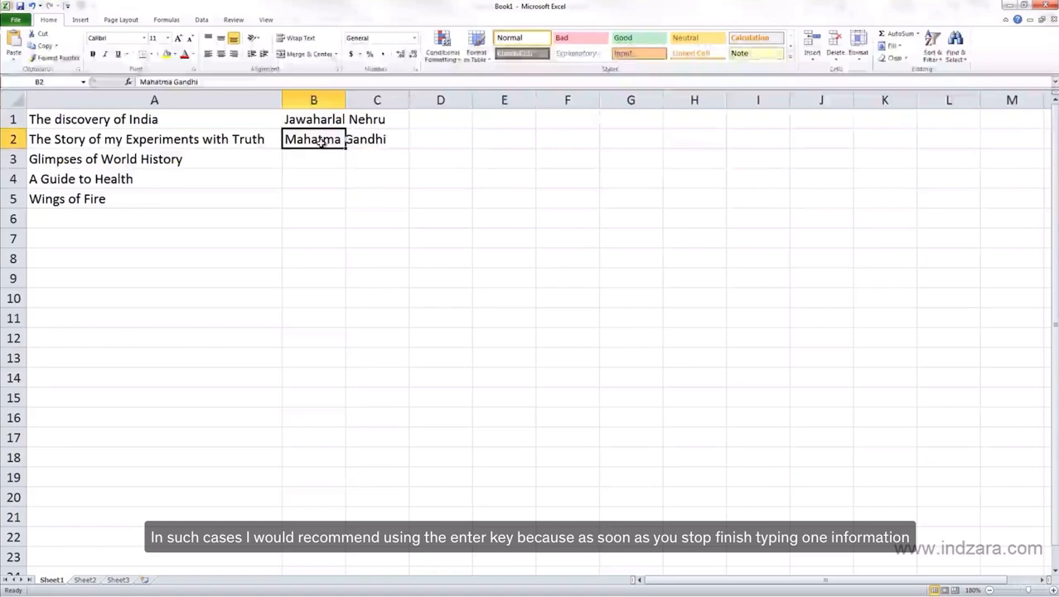
pyautogui.doubleClick(320, 143)
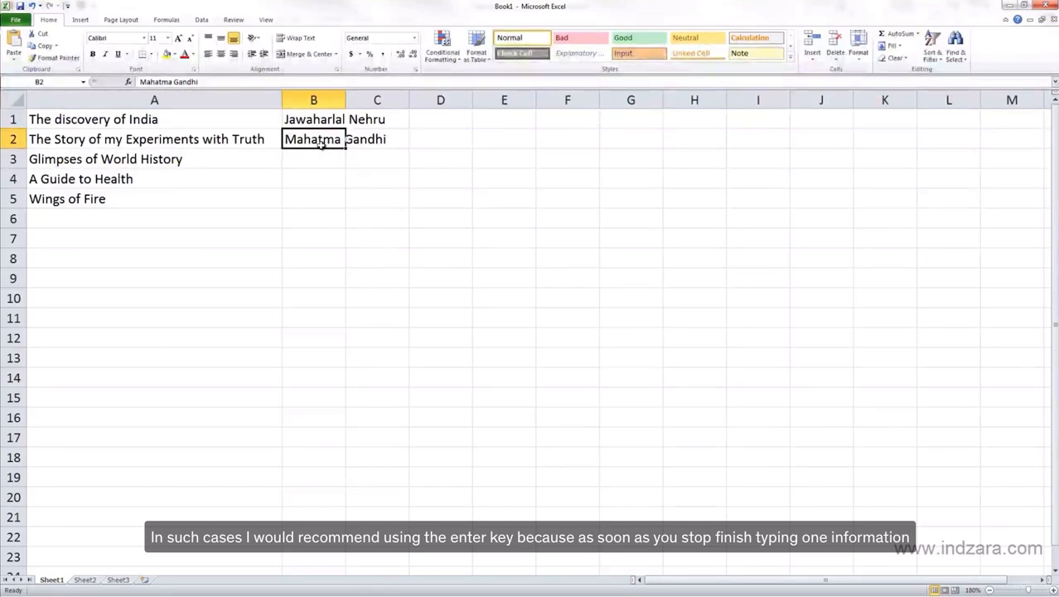
pyautogui.press('Return')
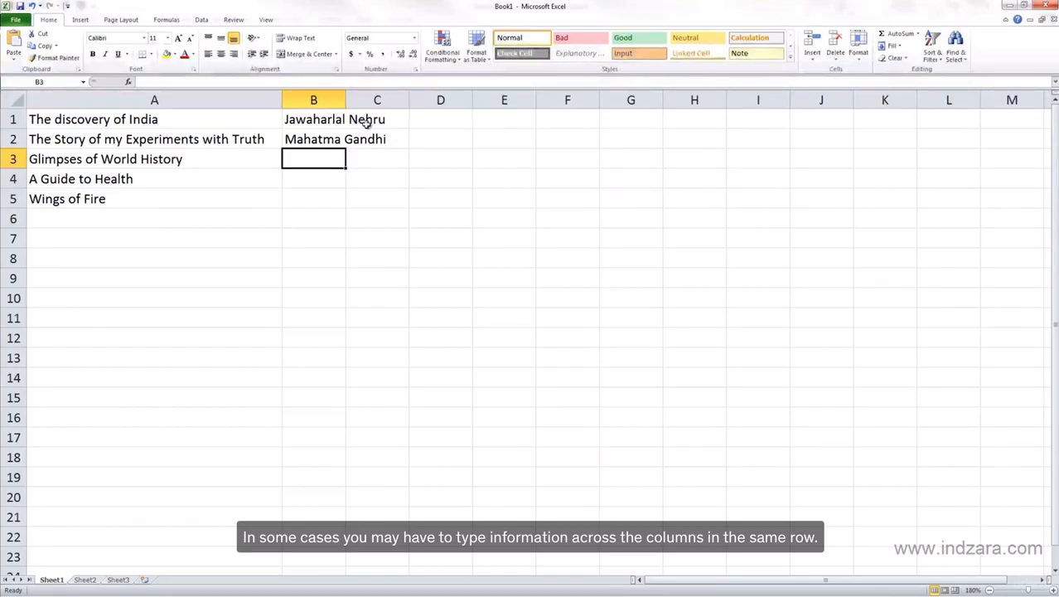
# Step: Select cell A1 and move the active cell across row 1, one column at a time, to E1
pyautogui.click(212, 122)
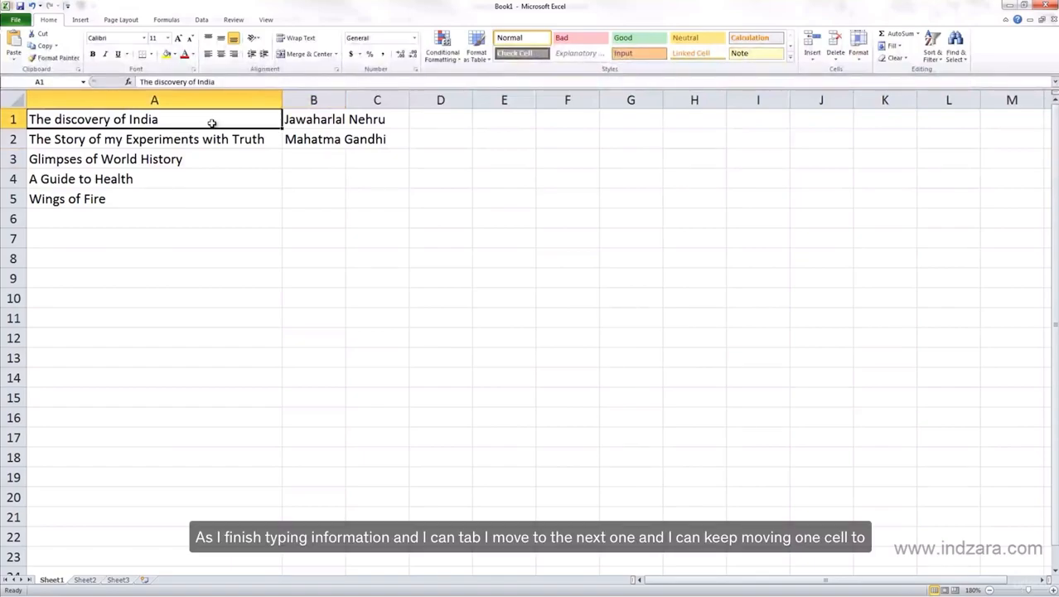
pyautogui.press('Tab')
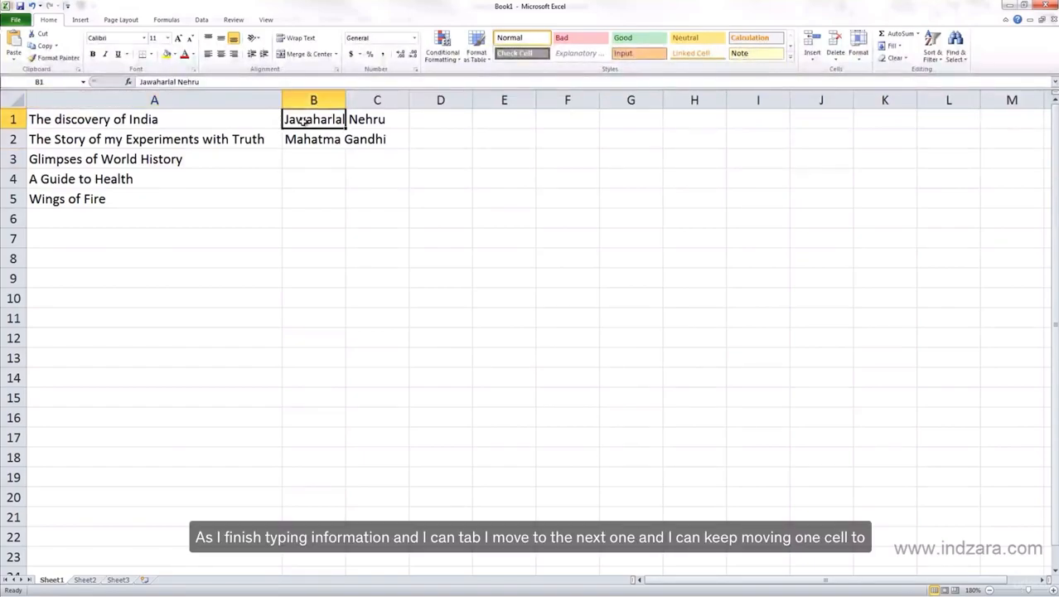
pyautogui.press('Tab')
pyautogui.press('Tab')
pyautogui.press('Tab')
pyautogui.press('Tab')
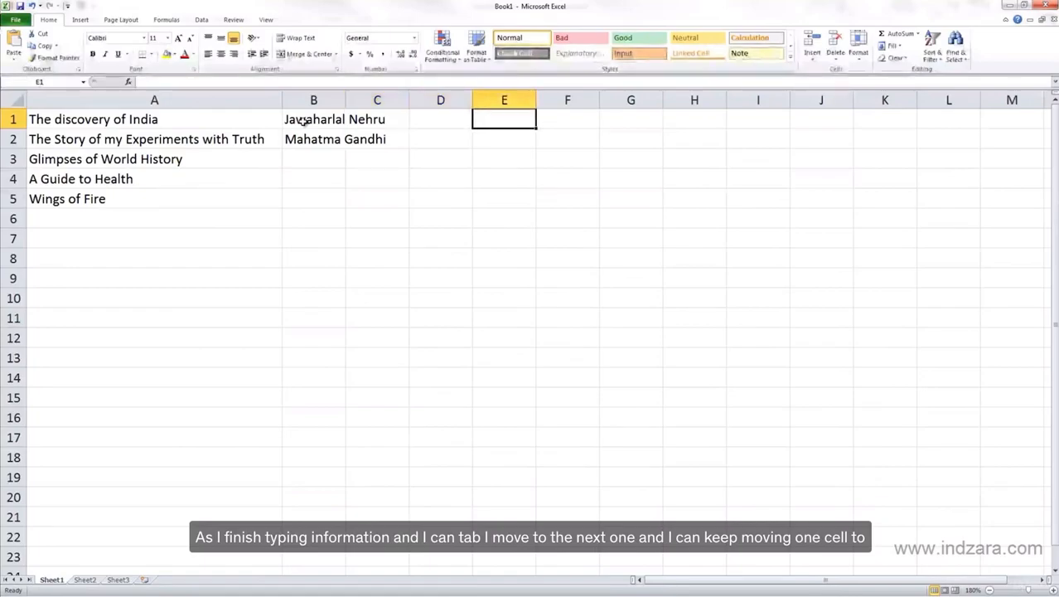